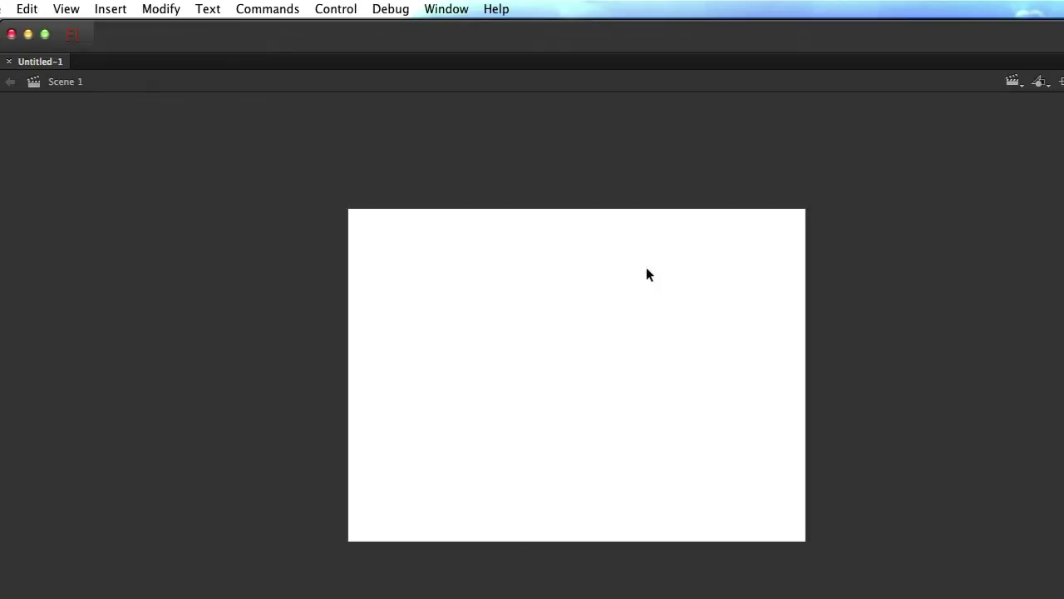
Switch to Safari and load dafont.com in a new tab
key(super+Tab)
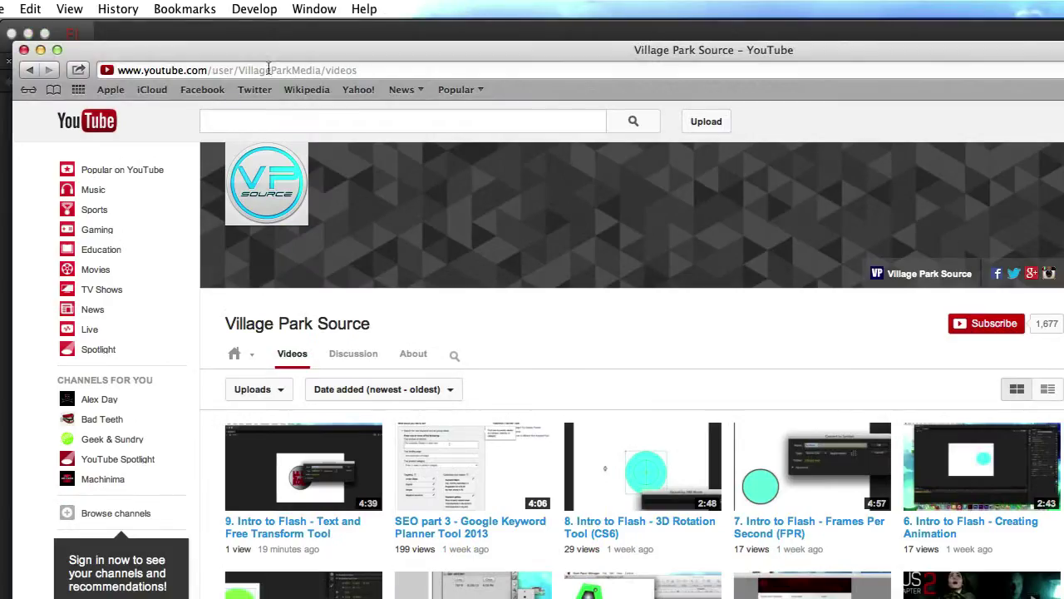
click(269, 69)
key(super+t)
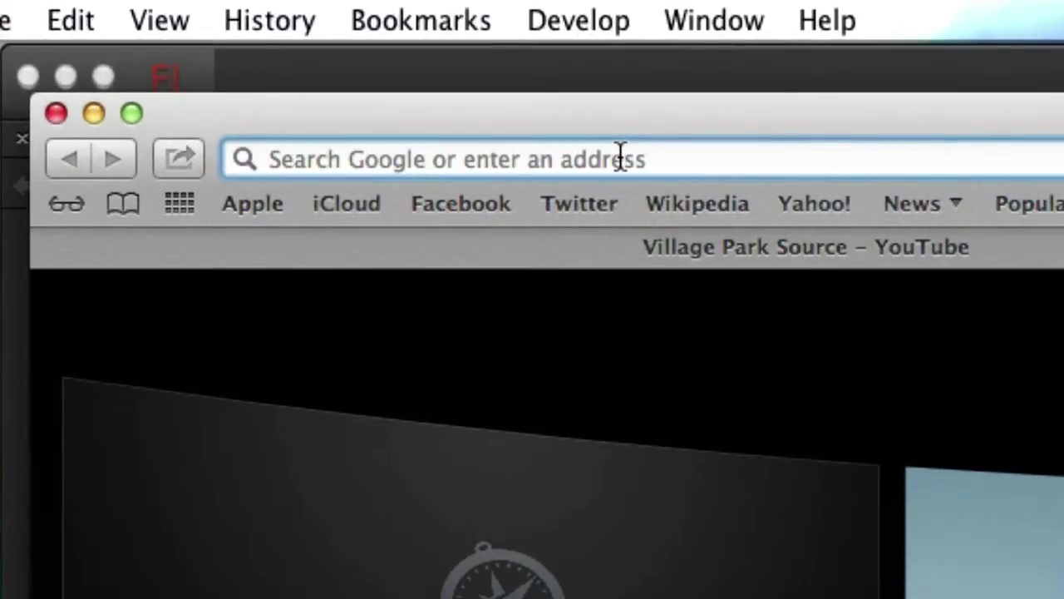
text(d)
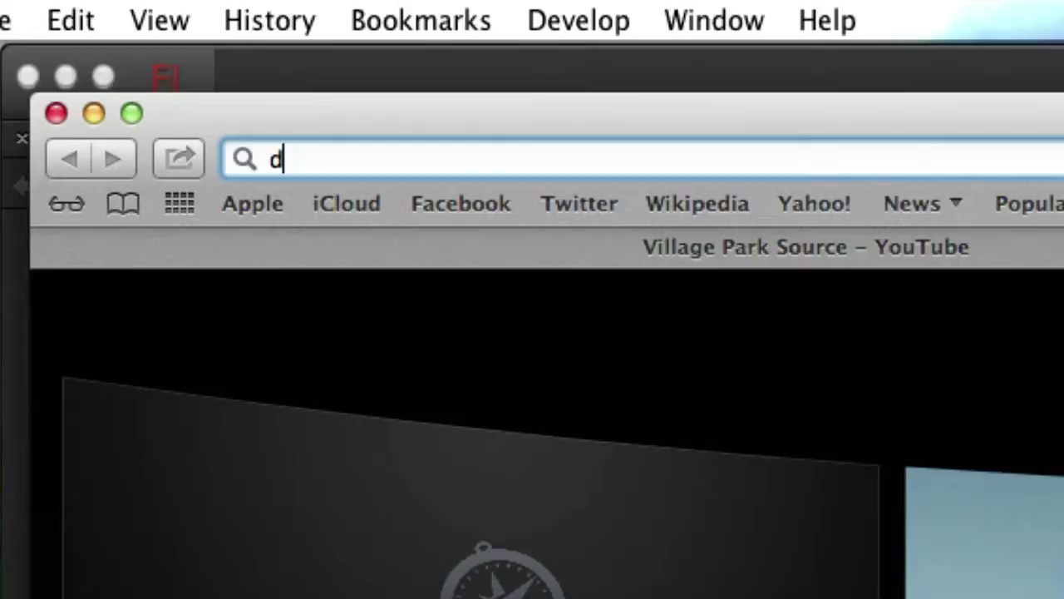
text(afont.c)
key(BackSpace)
key(BackSpace)
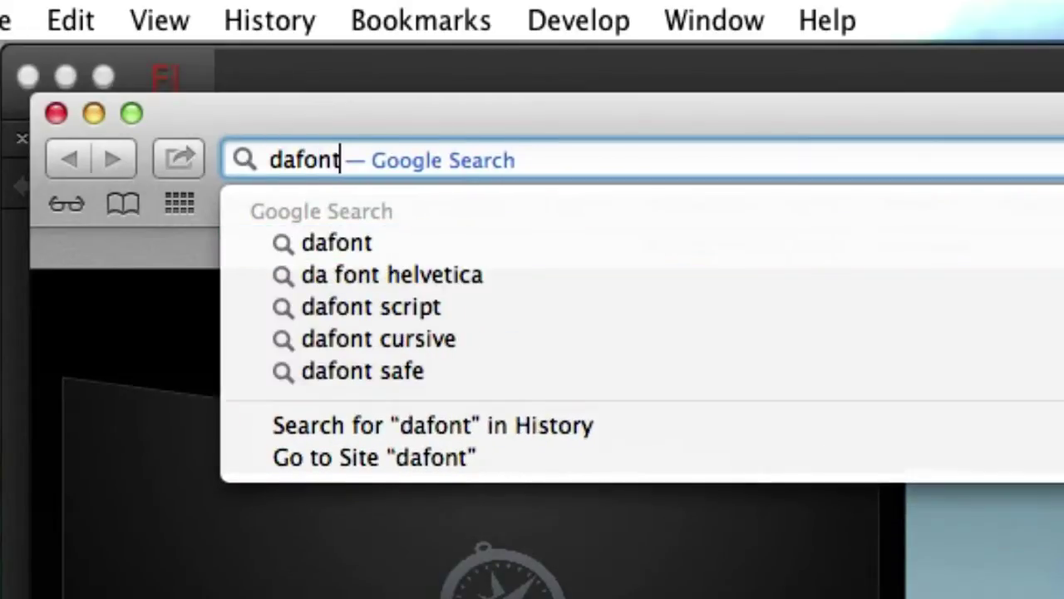
text(.com)
key(Return)
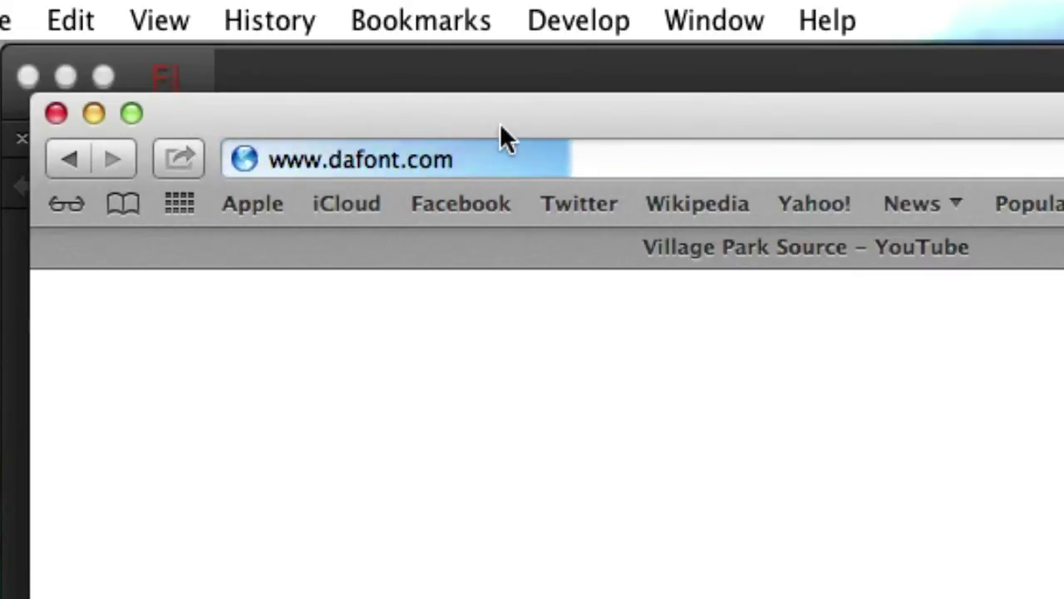
Replace the address with 'dafont' and run a Google search for it
click(478, 159)
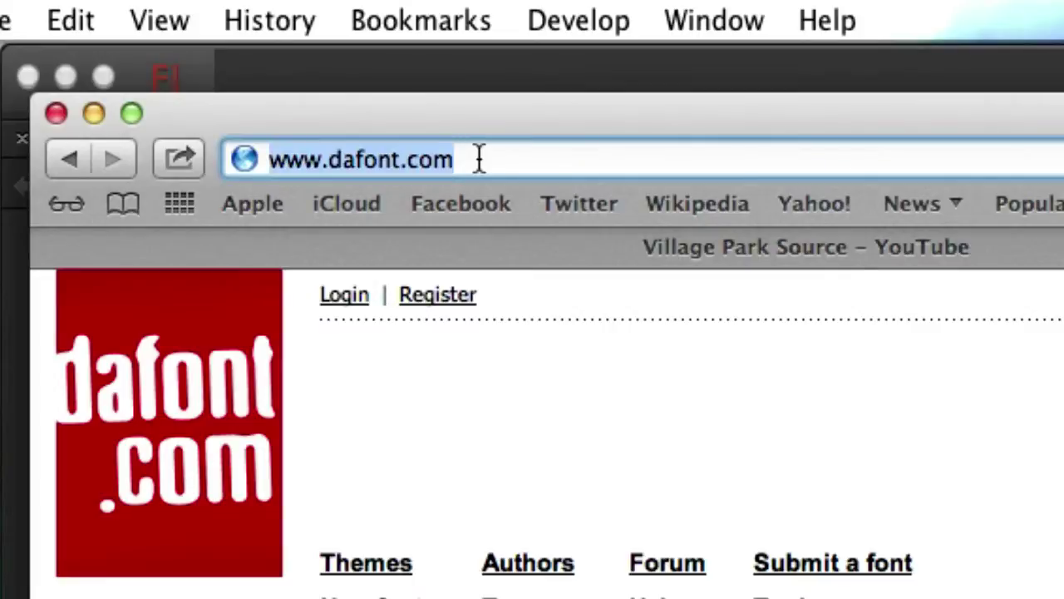
text(dafont)
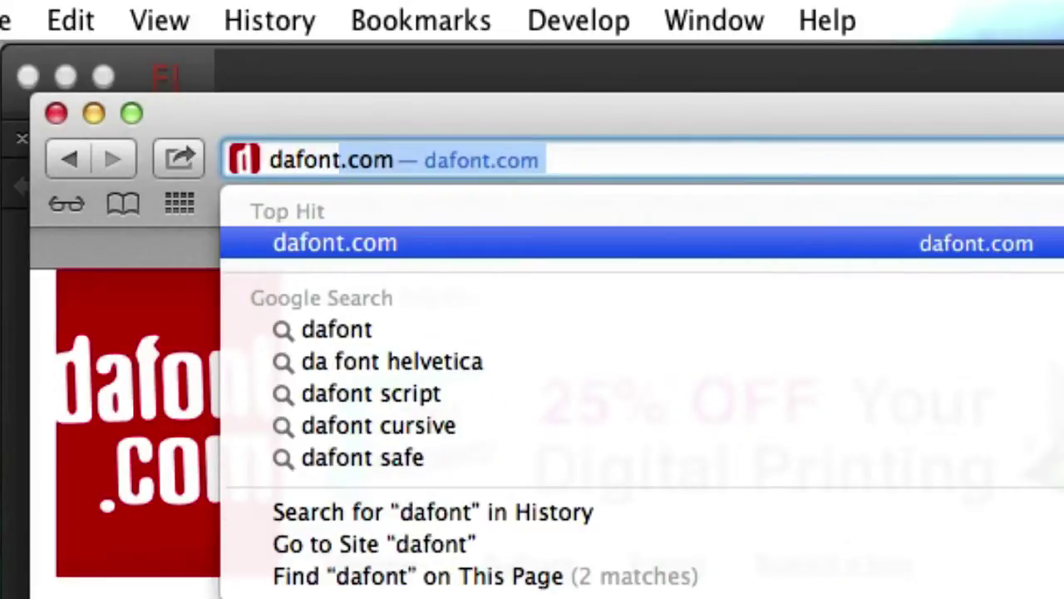
key(Delete)
key(Return)
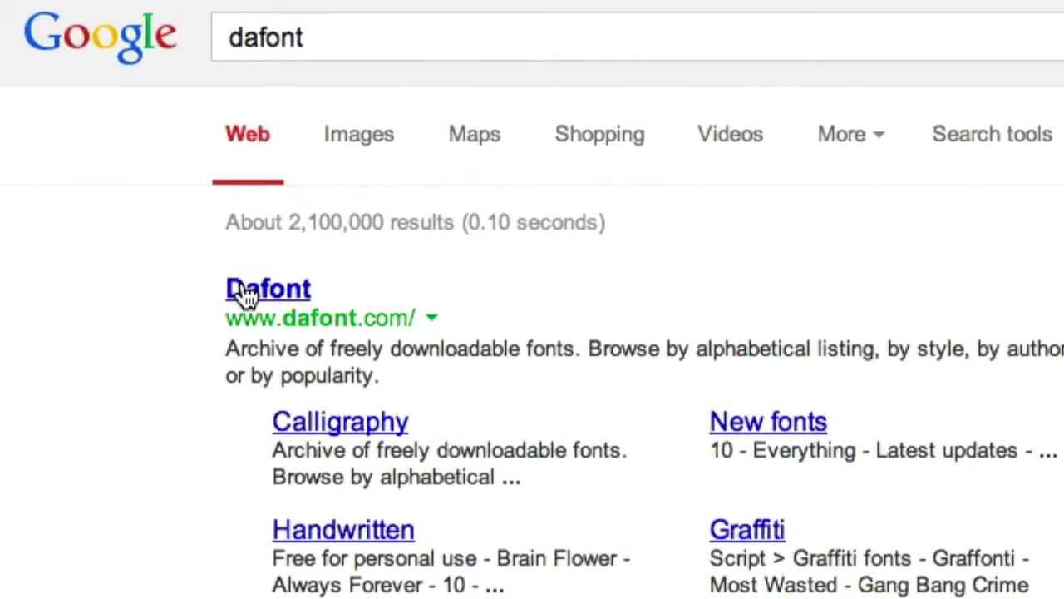
Open the Dafont site from the search results and browse its homepage
click(245, 293)
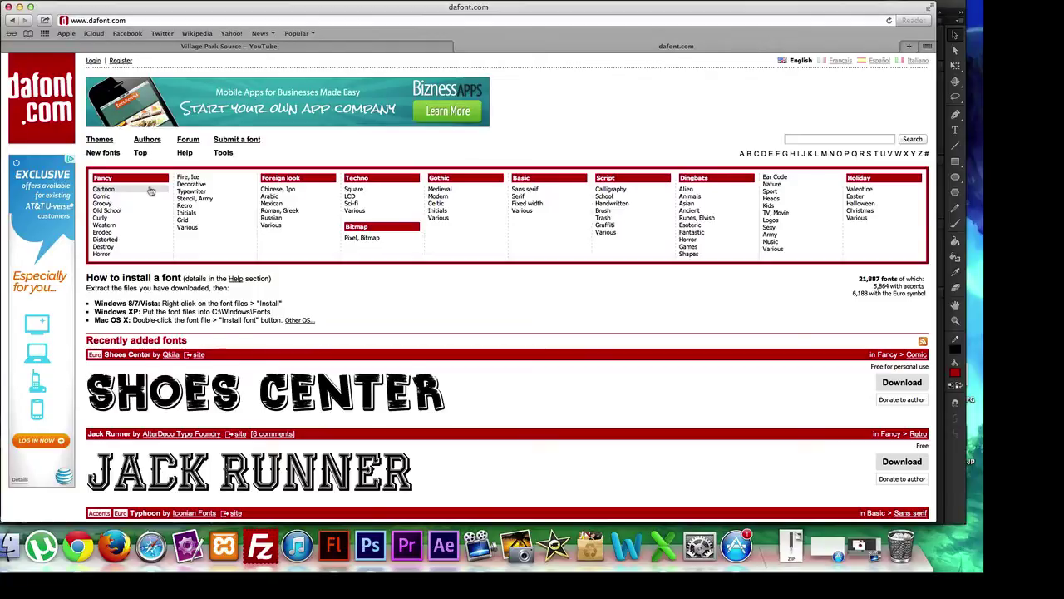
scroll(150, 192, down, 2)
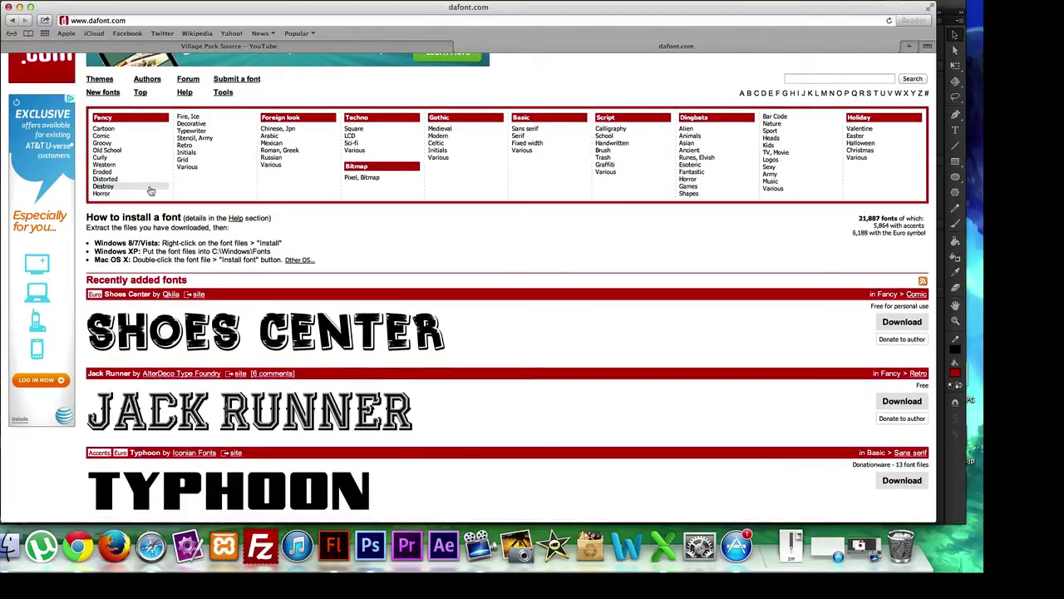
scroll(150, 191, down, 3)
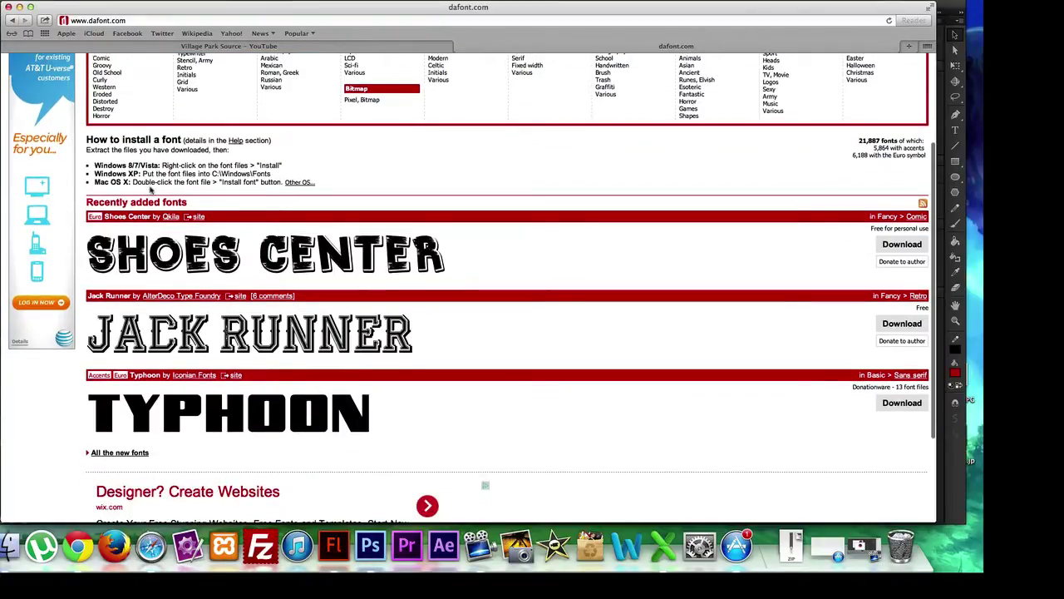
scroll(151, 190, down, 2)
scroll(147, 224, up, 2)
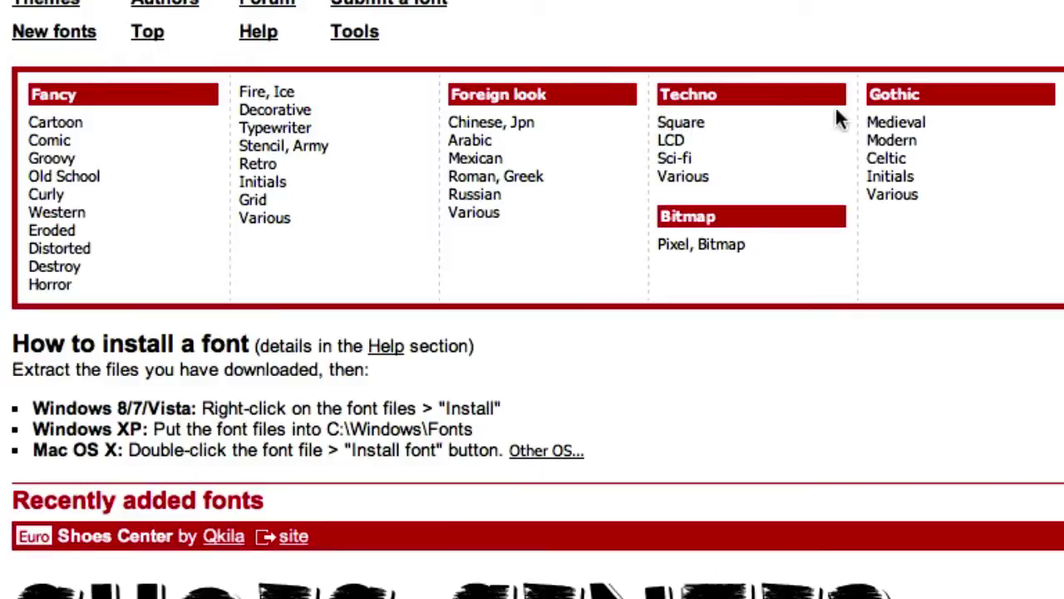
Open the Gothic > Medieval category and scroll through its blackletter fonts
click(886, 125)
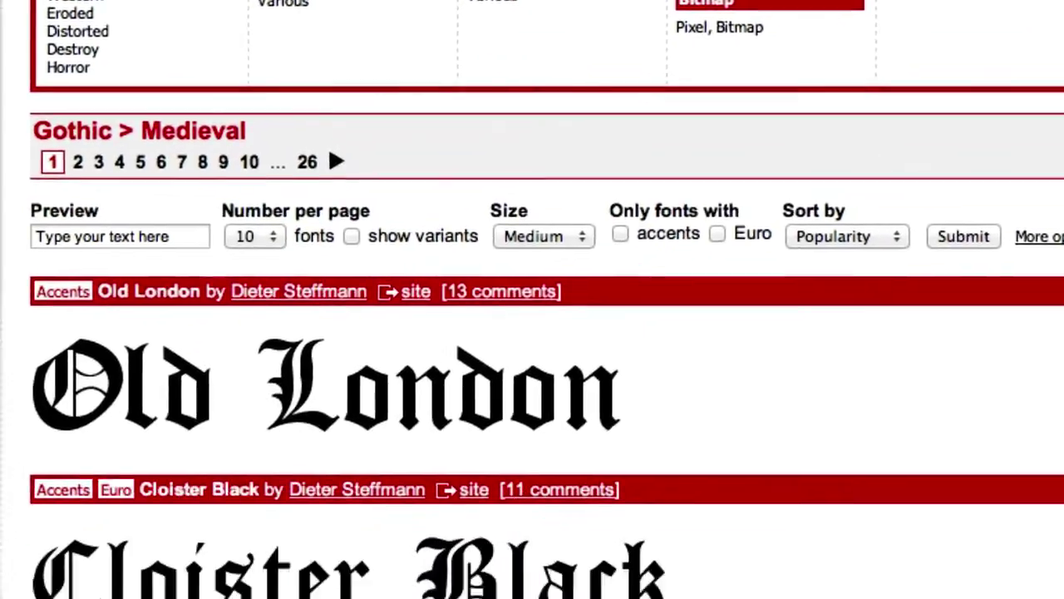
scroll(385, 78, down, 10)
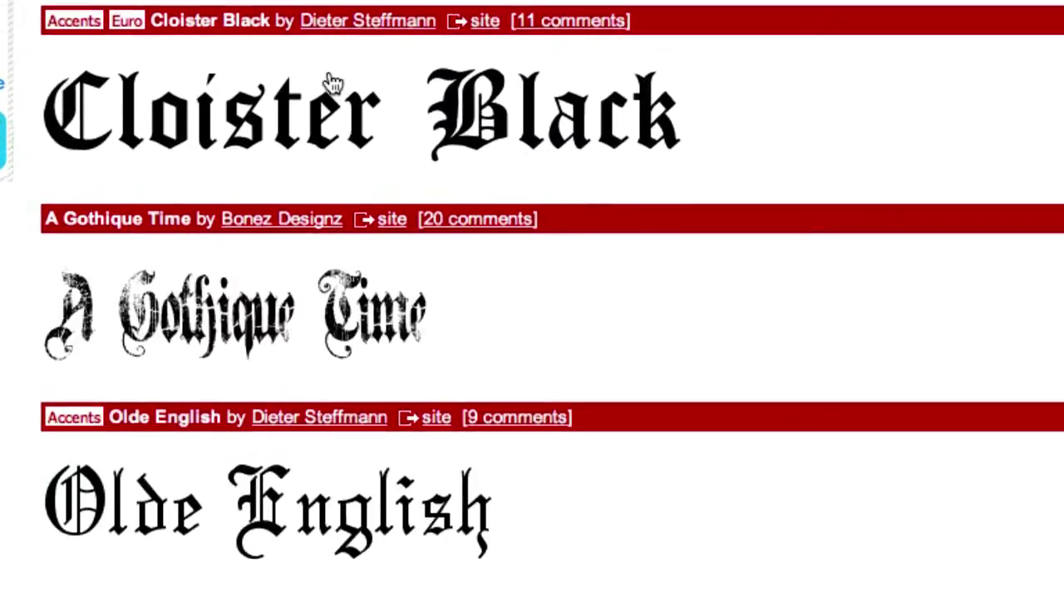
scroll(330, 79, down, 6)
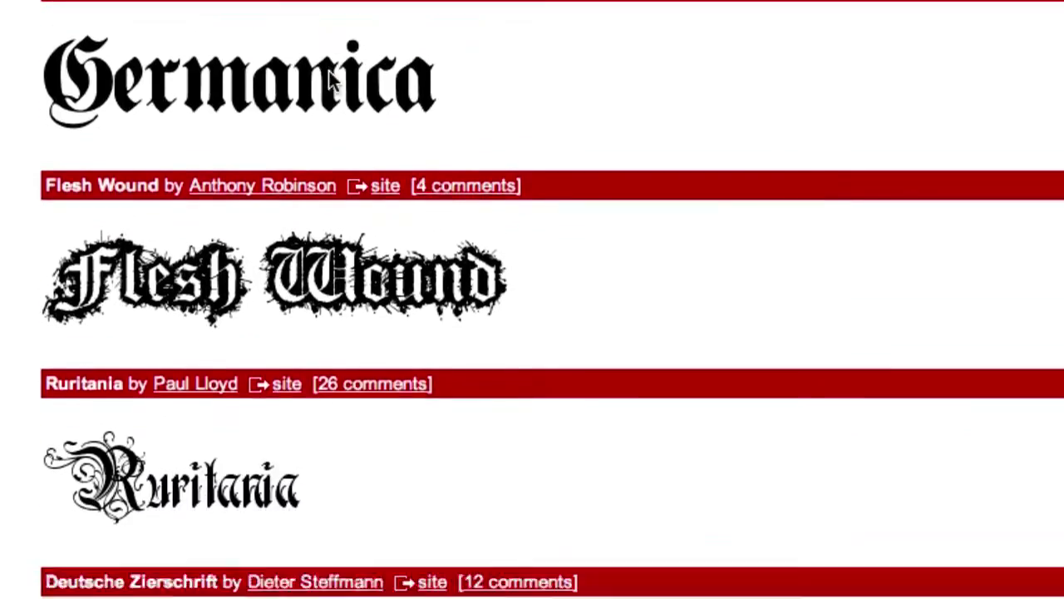
scroll(331, 81, down, 1)
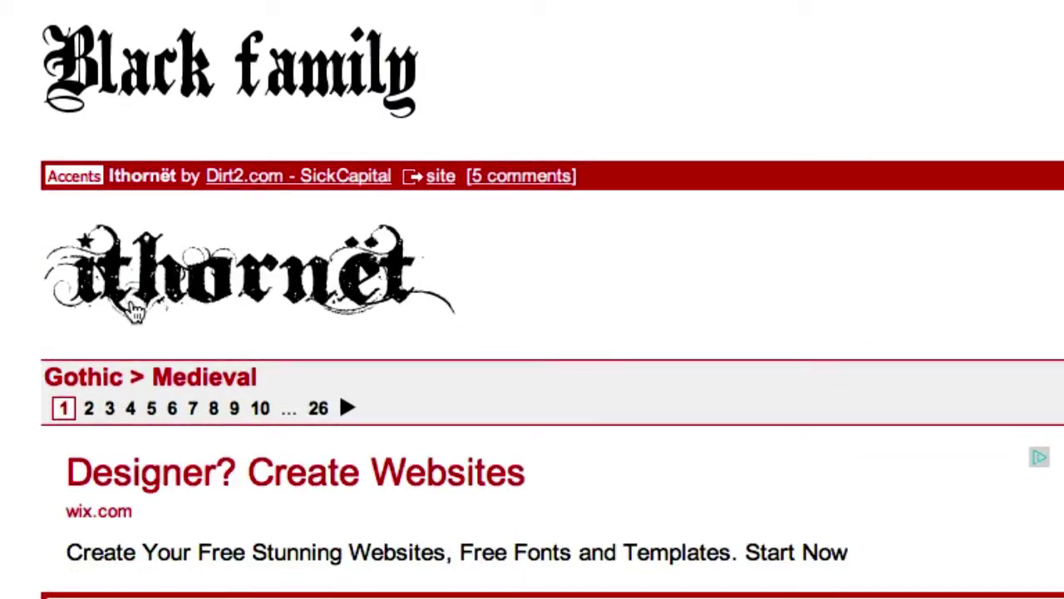
scroll(133, 309, down, 4)
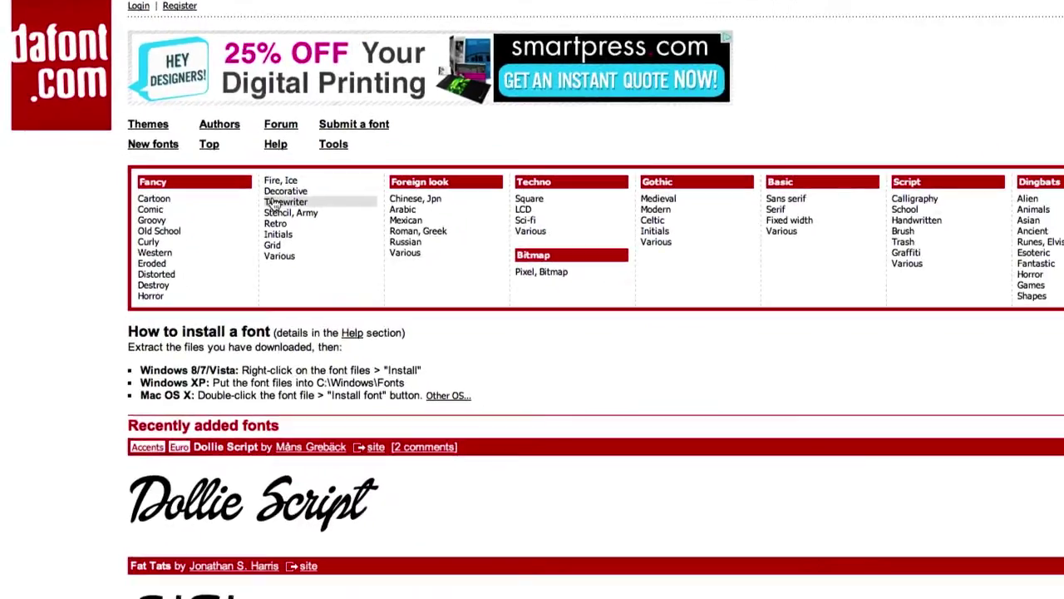
scroll(262, 358, down, 5)
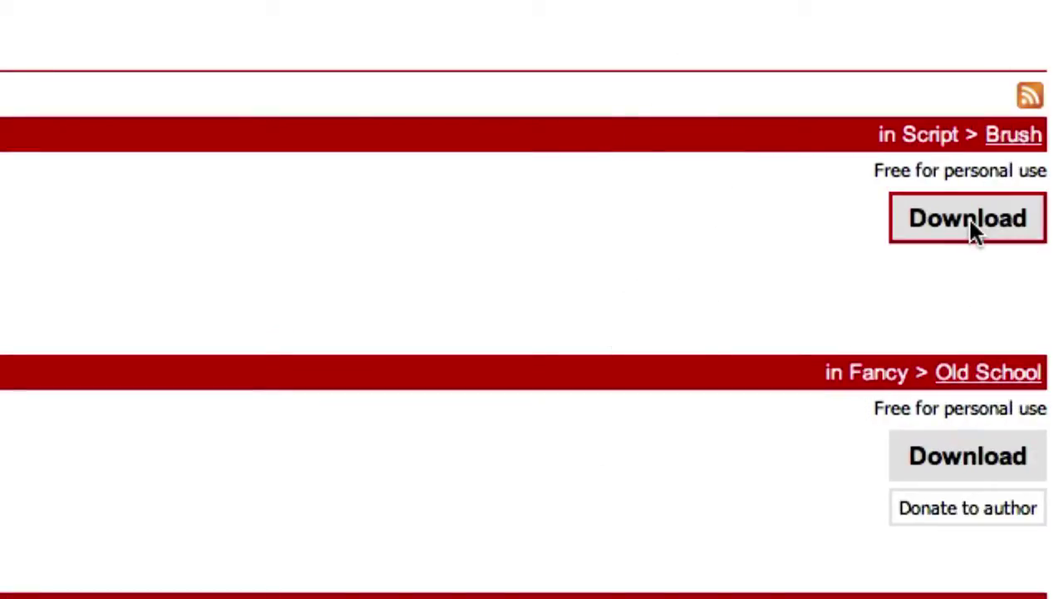
Open the downloaded dollie_script folder from the Downloads stack in the Dock
scroll(532, 333, down, 5)
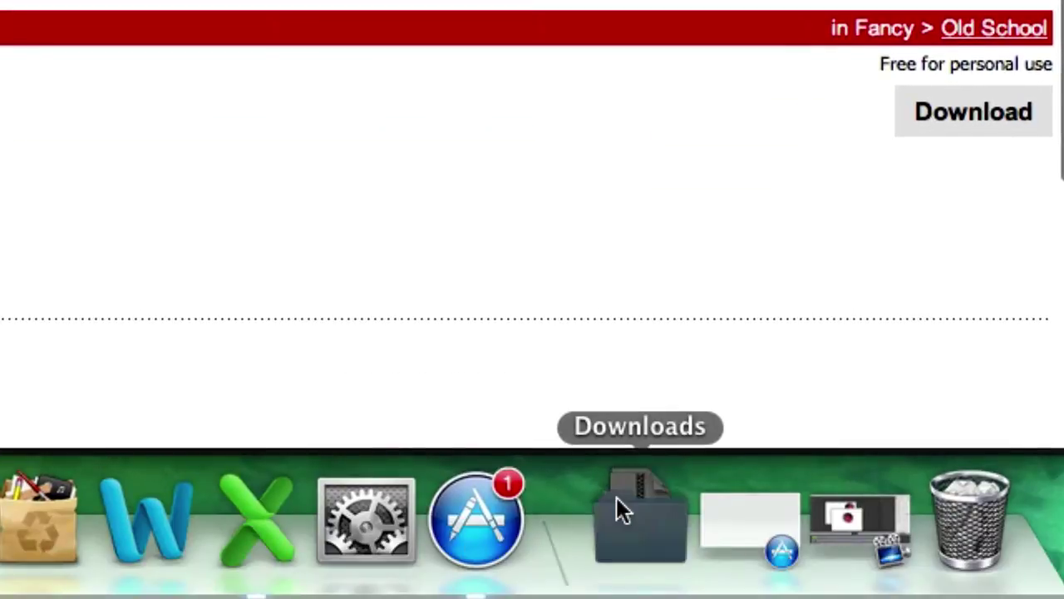
click(618, 505)
click(627, 429)
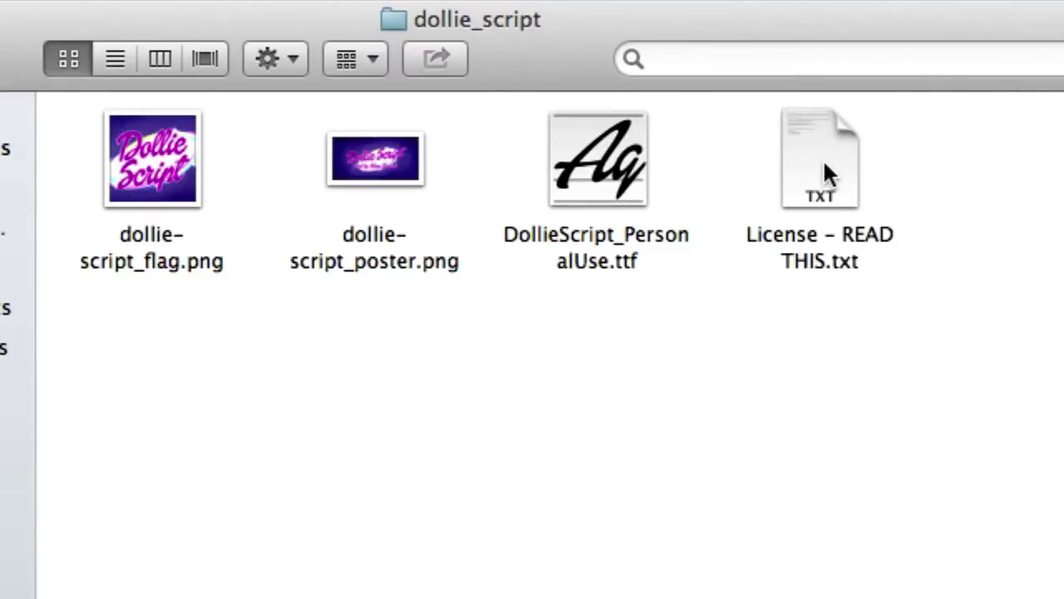
Preview DollieScript_PersonalUse.ttf in Font Book and install the Dollie Script font
click(592, 249)
double_click(590, 244)
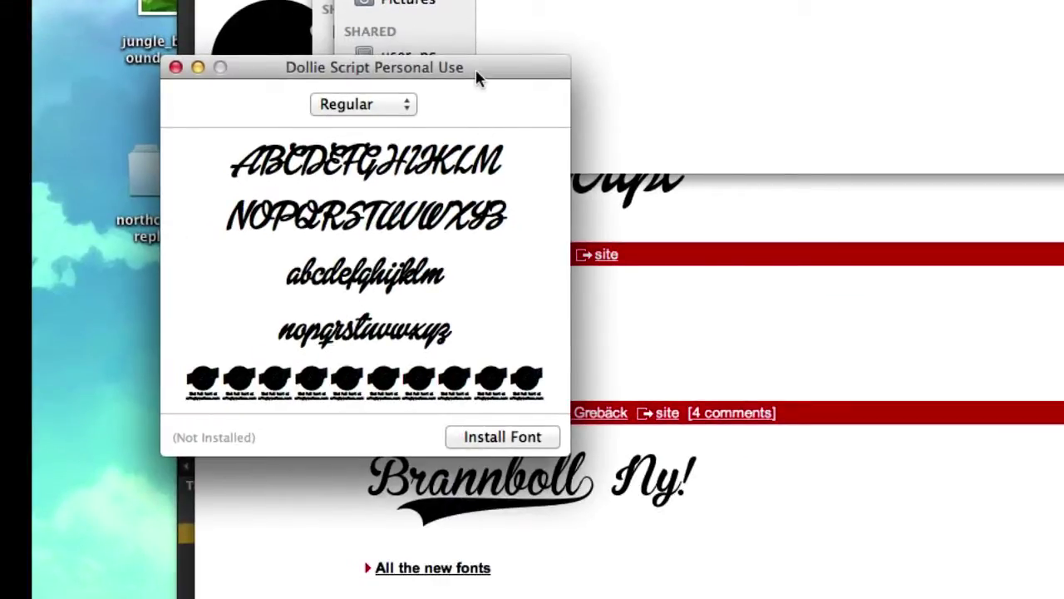
drag(477, 71, 803, 49)
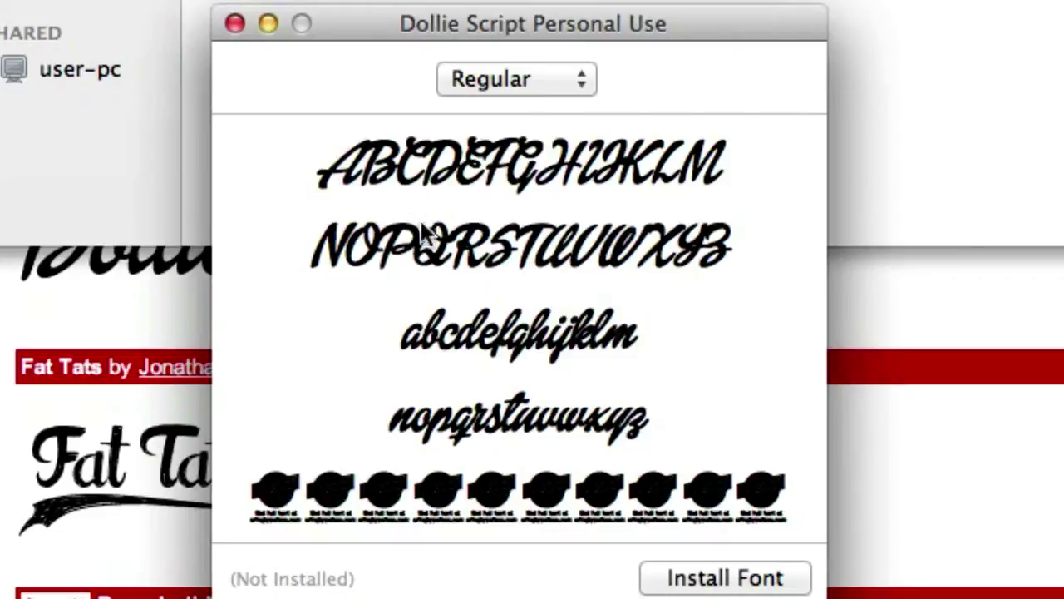
click(698, 575)
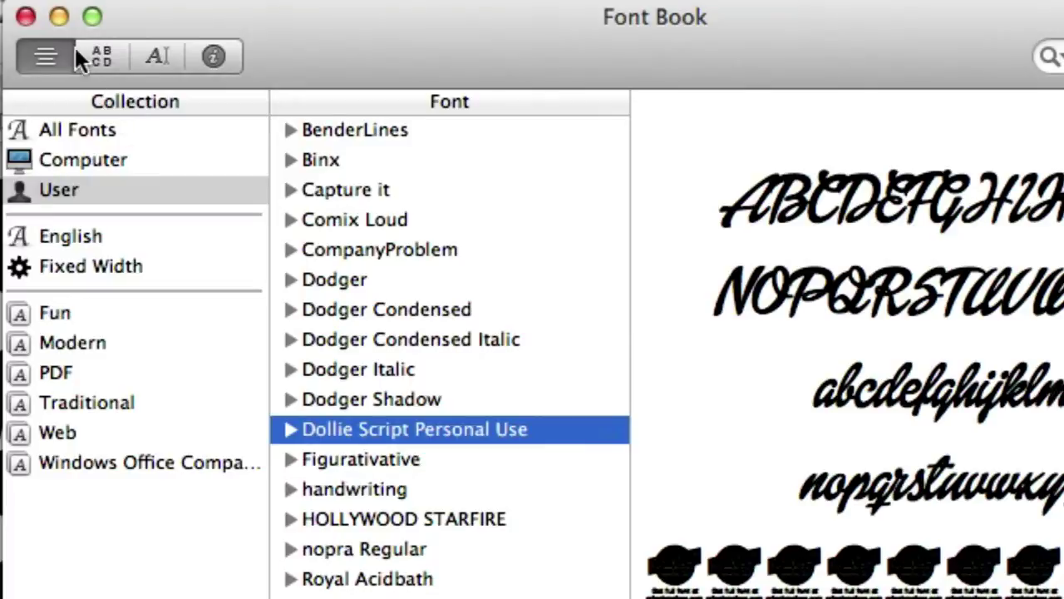
Close Font Book, quit Flash, and relaunch it with a new blank document
click(26, 16)
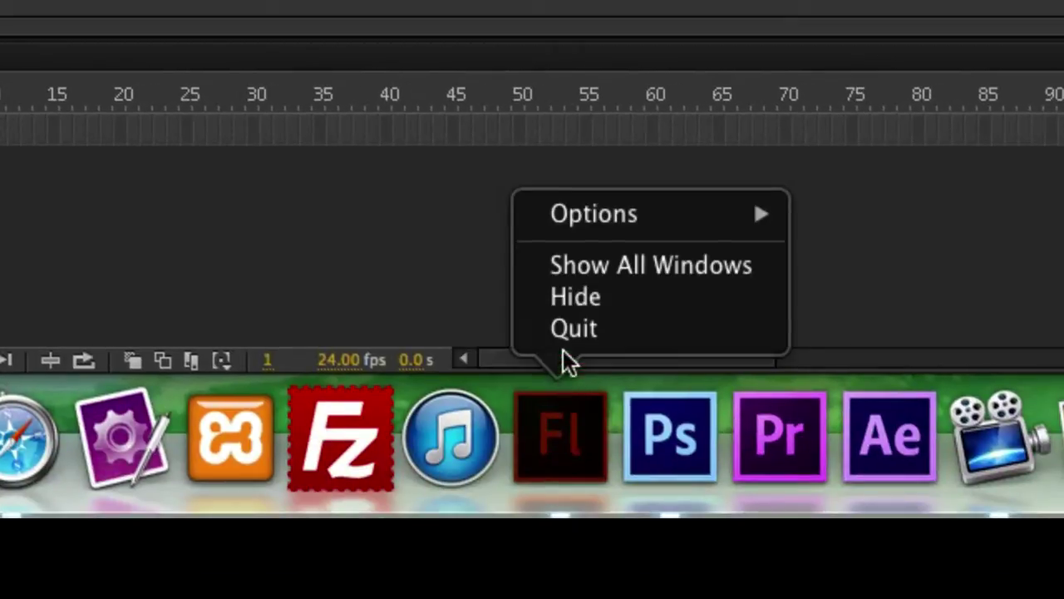
click(561, 327)
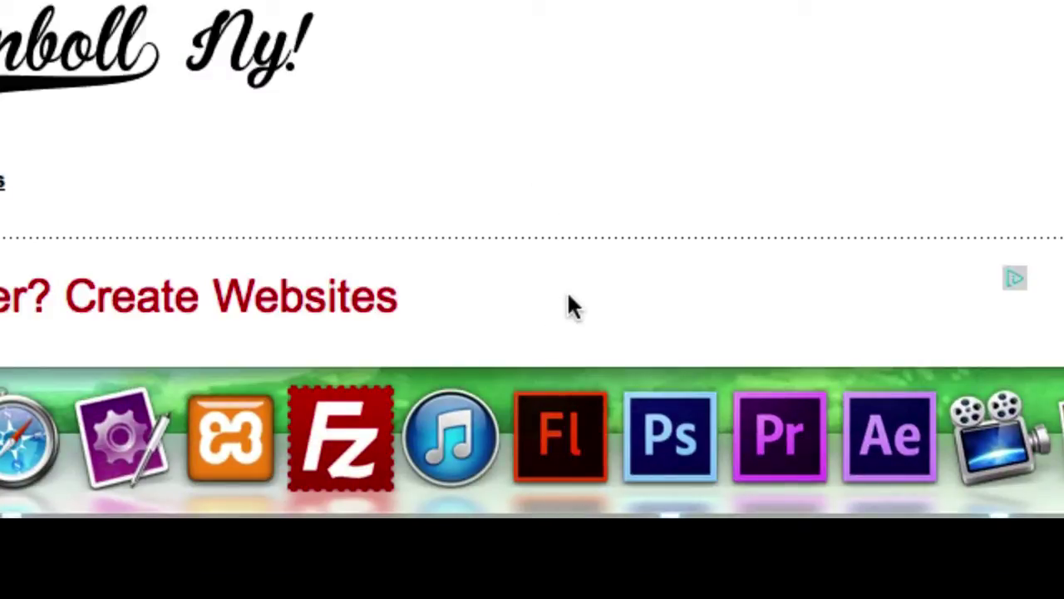
click(574, 444)
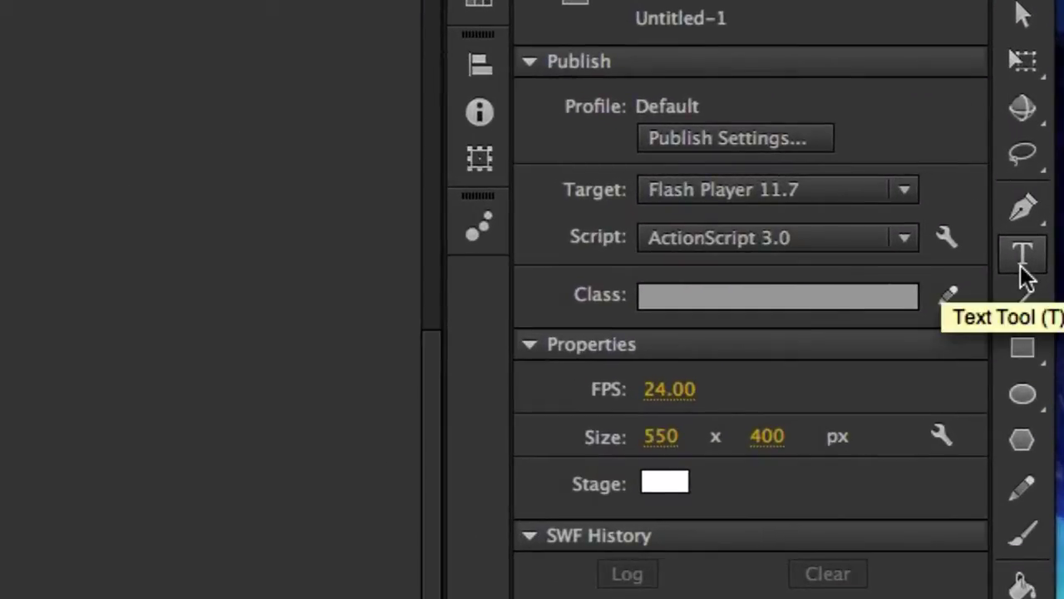
Select the Text Tool and choose Dollie Script Personal Use as the font family
click(1023, 233)
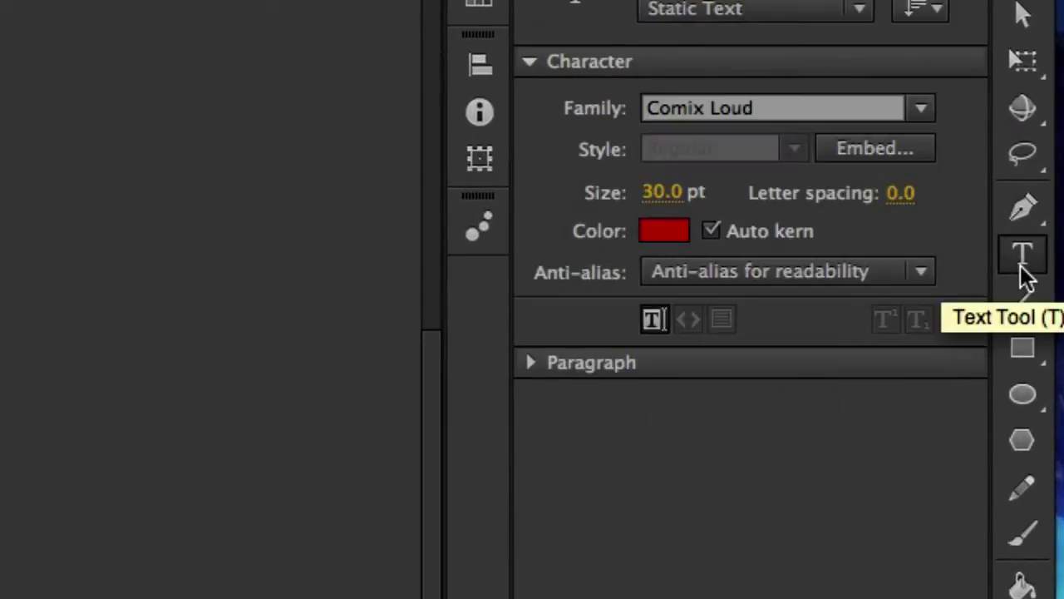
click(923, 109)
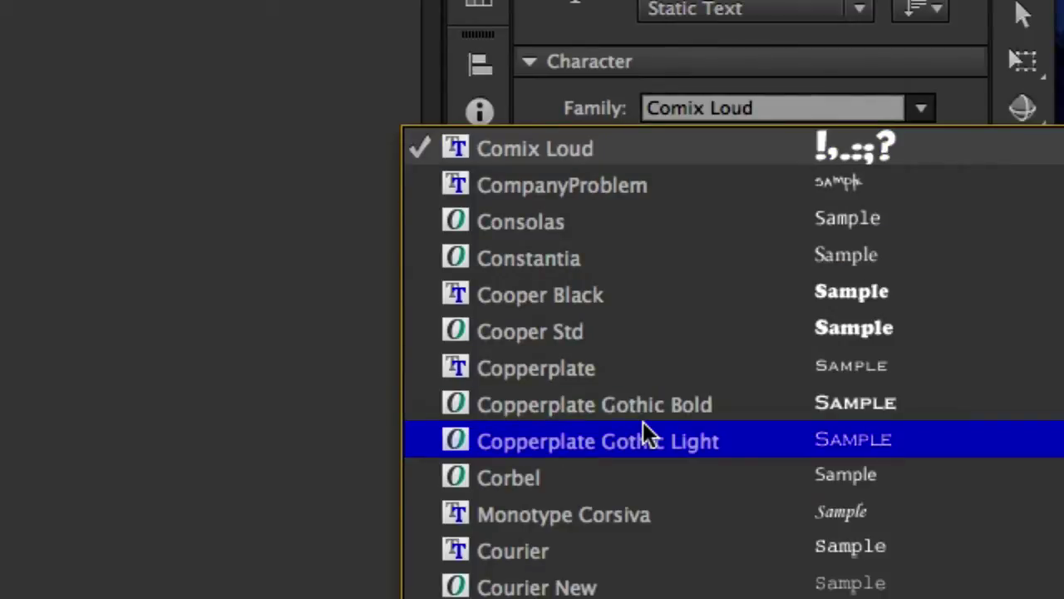
scroll(643, 421, down, 10)
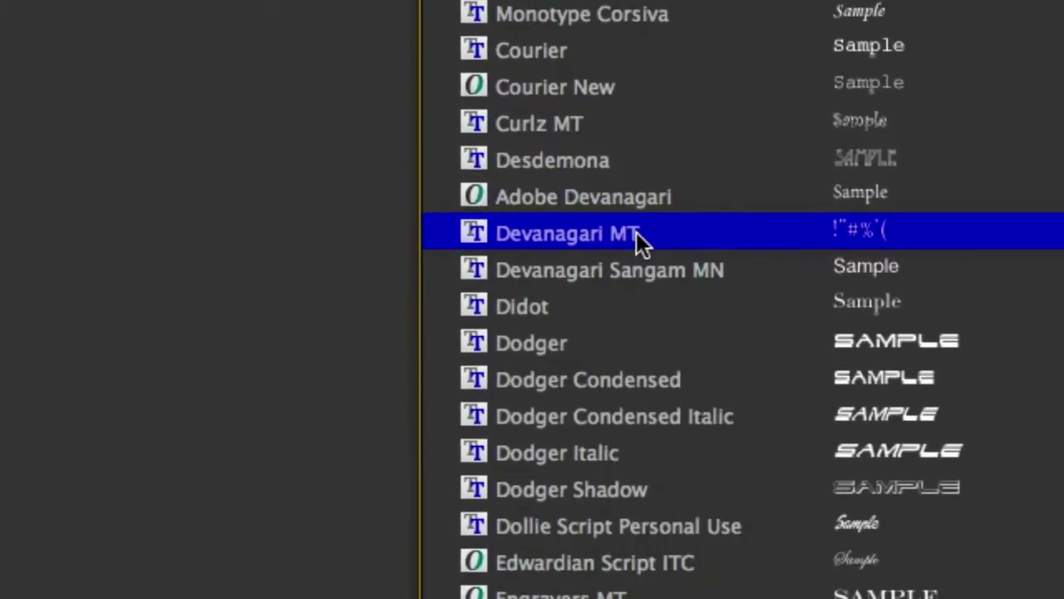
click(606, 534)
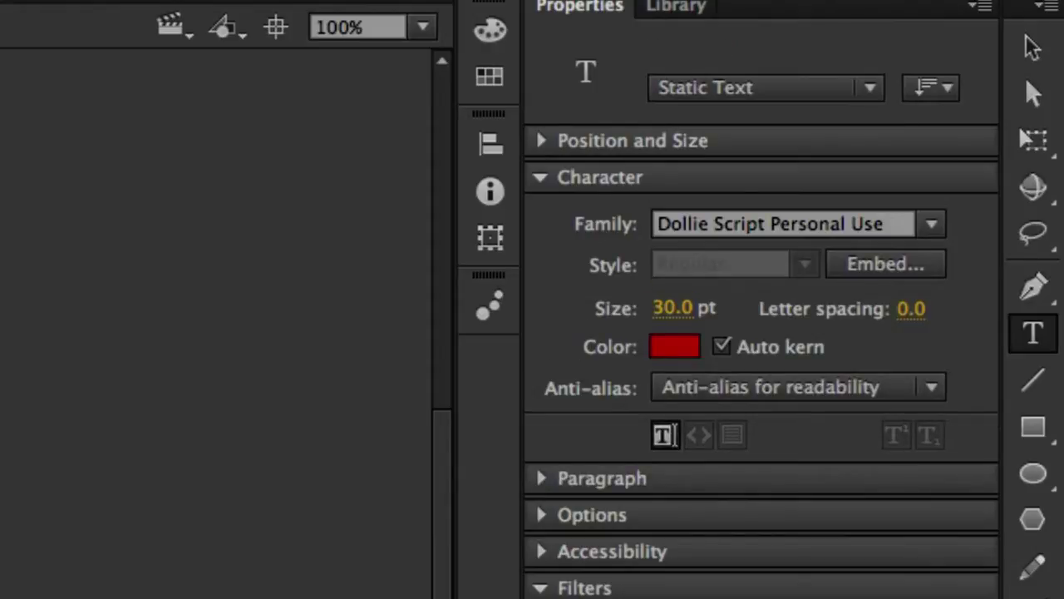
Set the Dollie Script text size to 75 pt
click(681, 310)
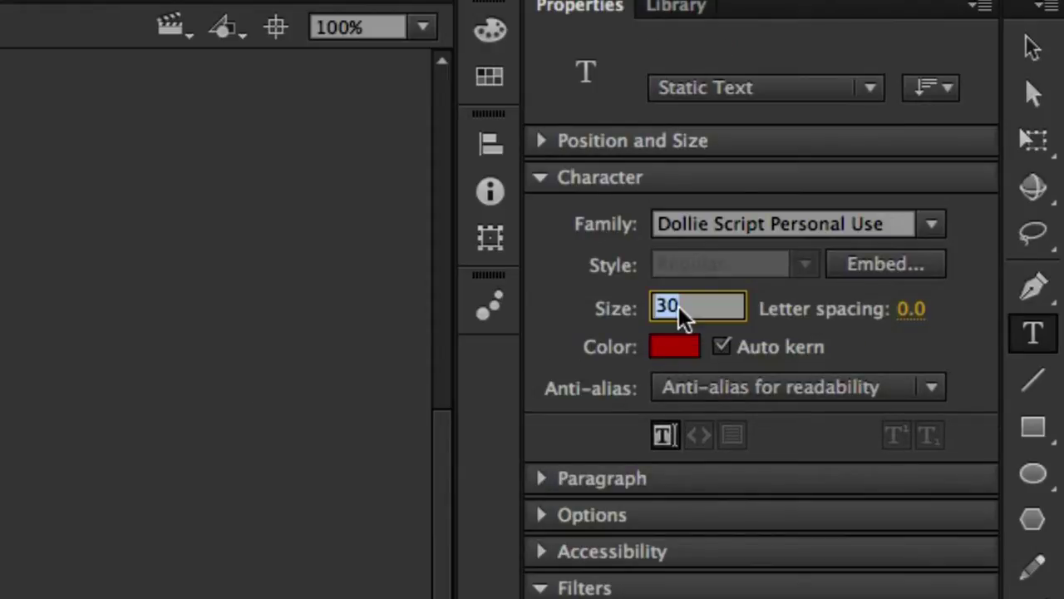
text(75)
key(Return)
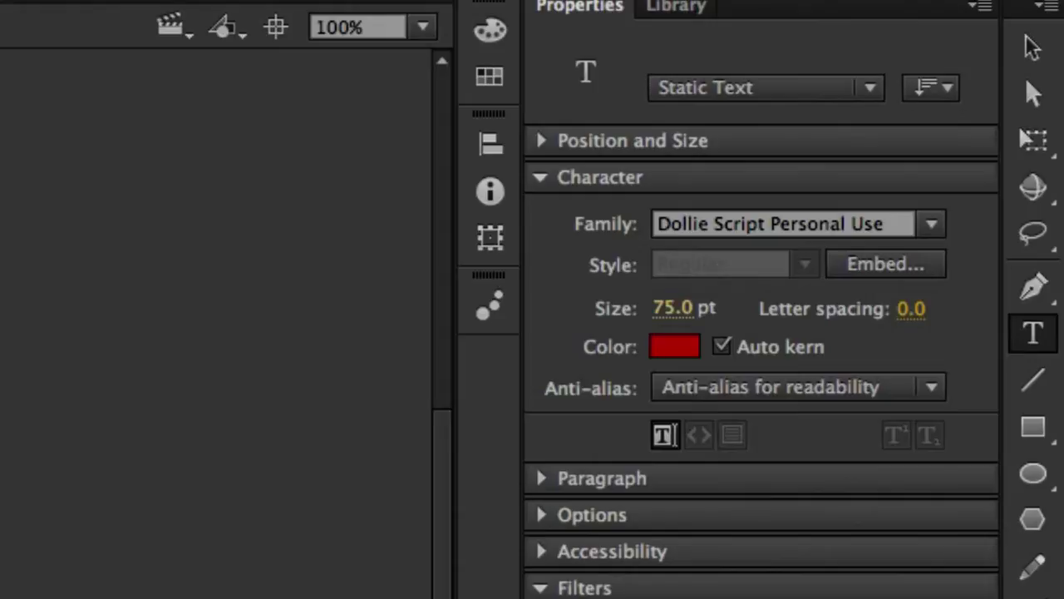